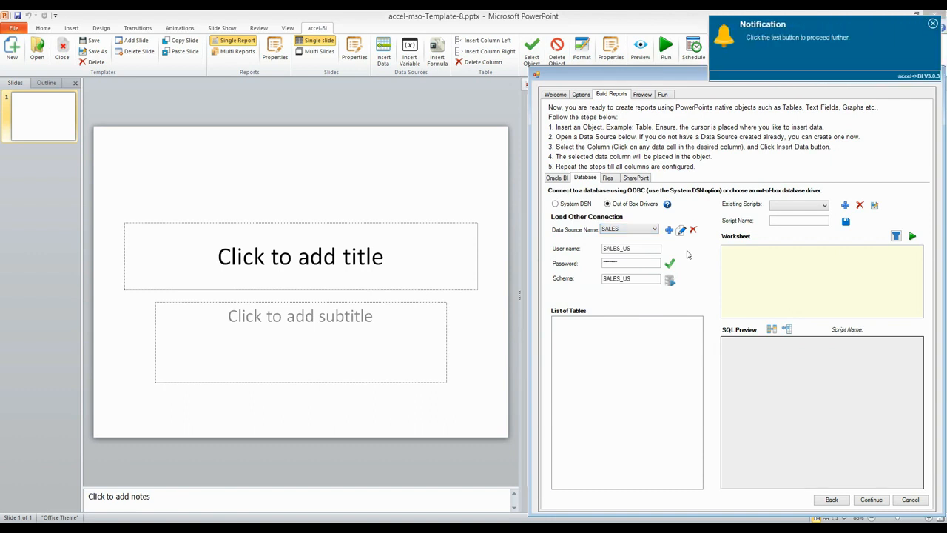
Load the SALES schema's tables and bring the SALES_BY_COUNTRY table into the SQL preview without any filter values
click(670, 279)
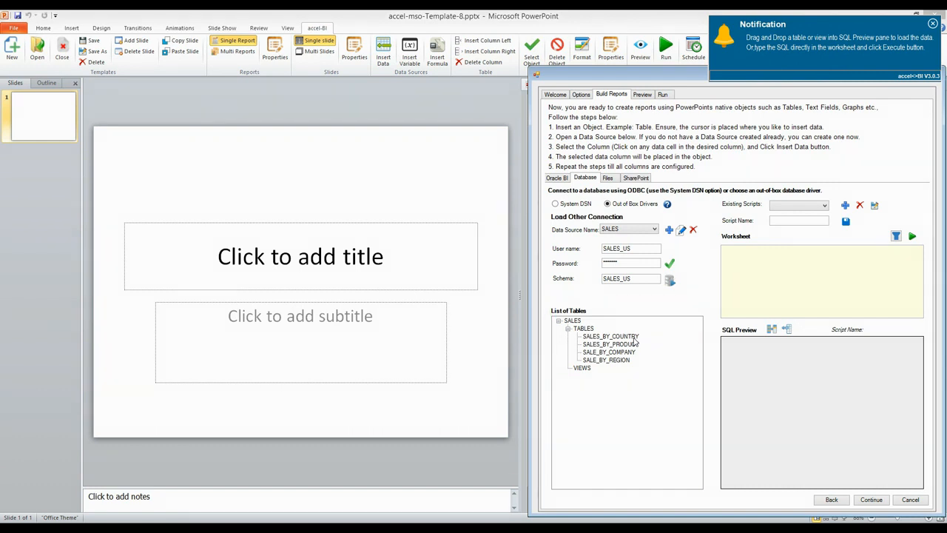
click(627, 336)
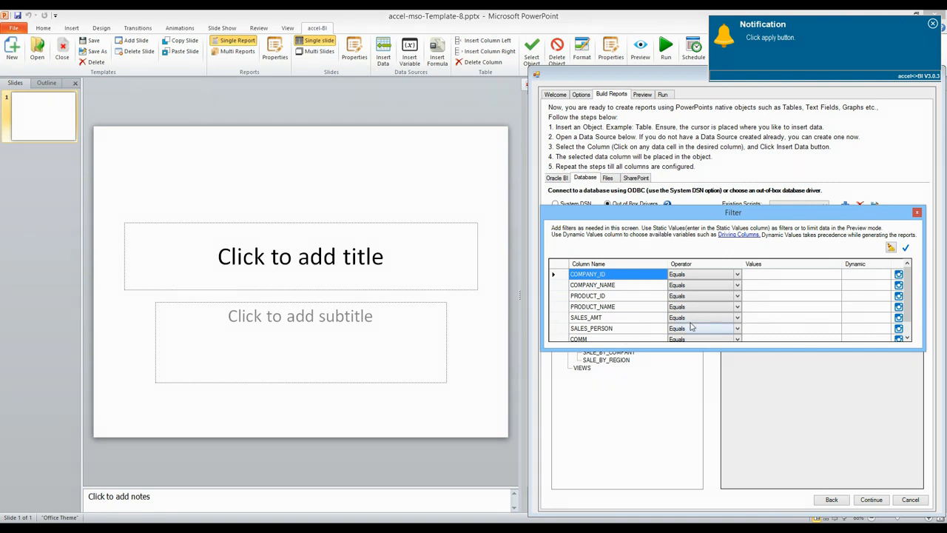
click(802, 275)
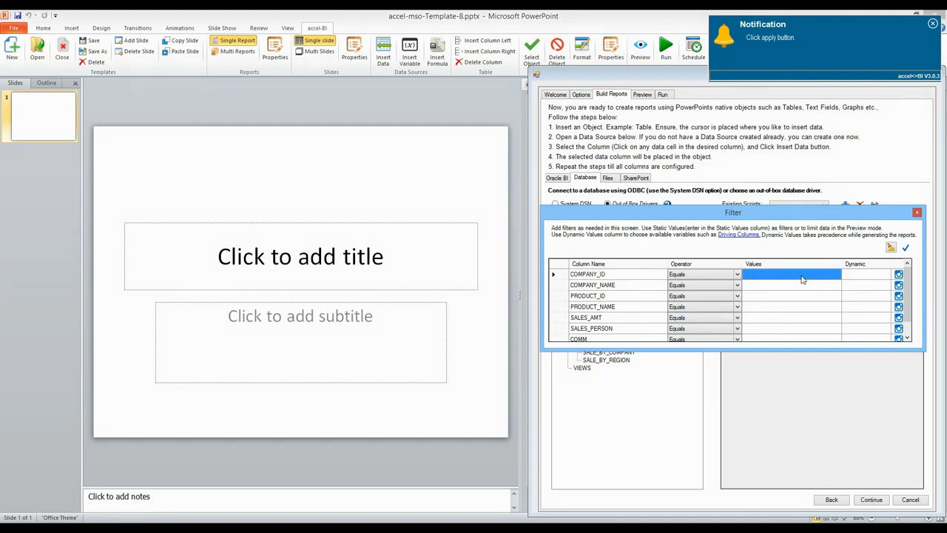
click(906, 247)
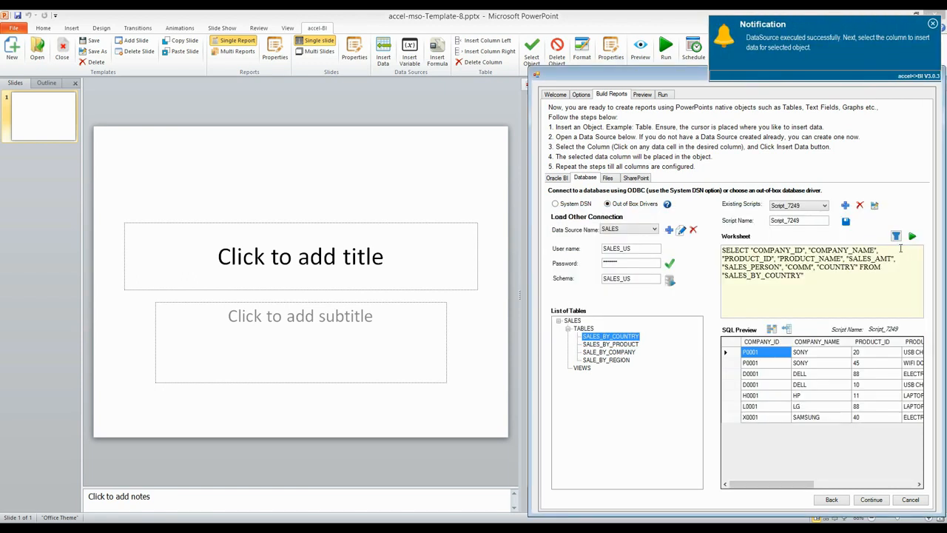
Rename the generated script to Sales_data and save it
drag(809, 220, 767, 220)
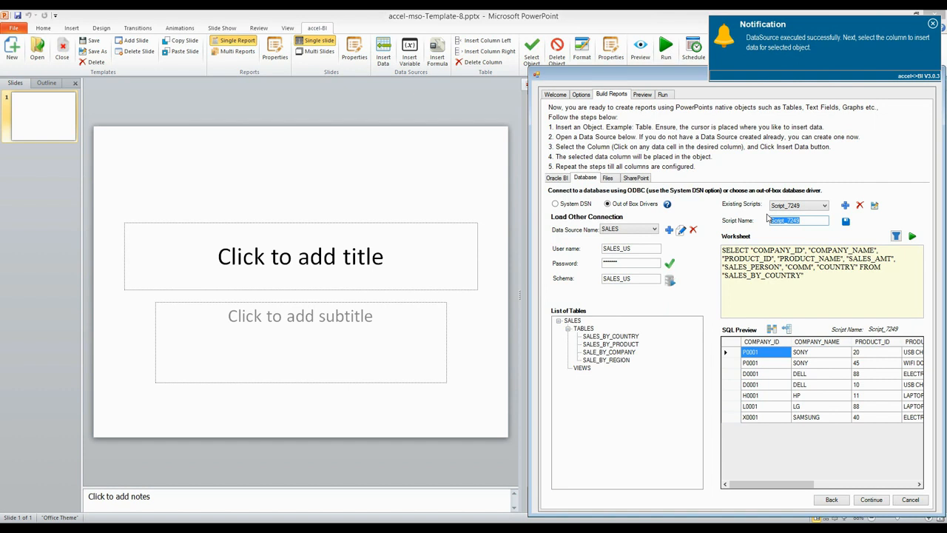
text(Sales_data)
click(846, 224)
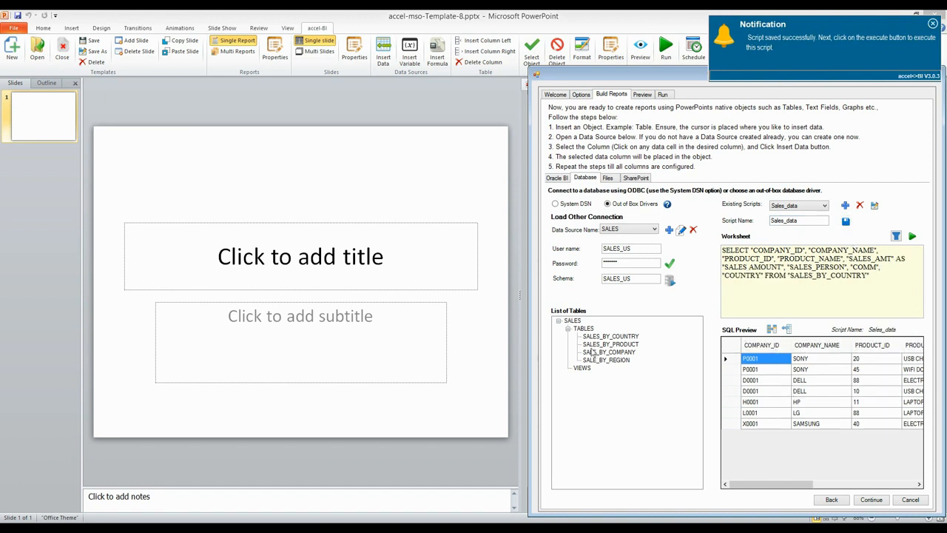
Remove the title and subtitle placeholders from the slide and insert a table with four columns and five rows
key(ctrl+a)
key(Delete)
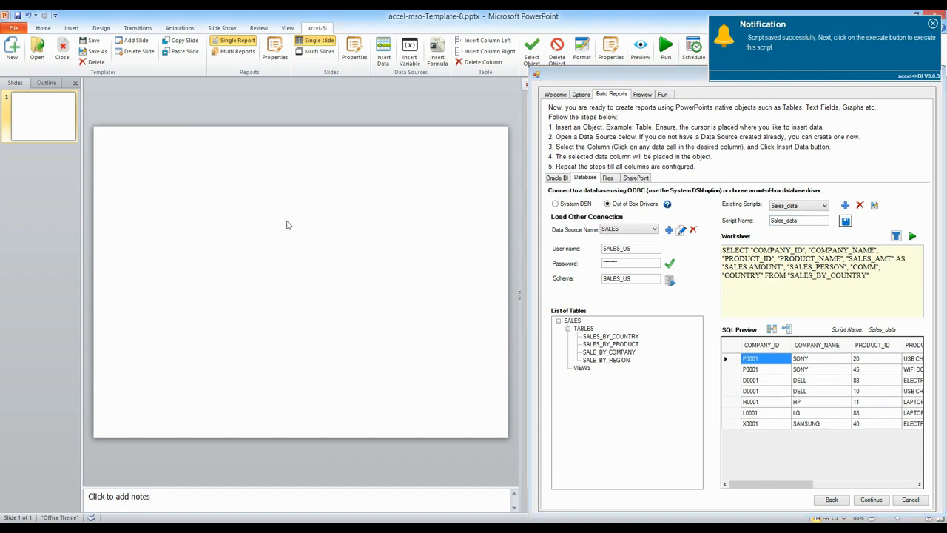
click(71, 28)
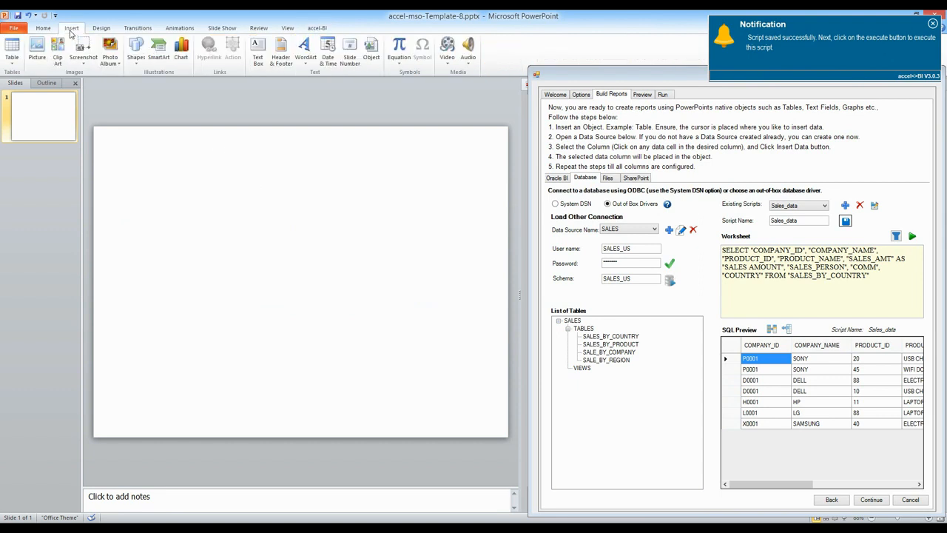
click(12, 51)
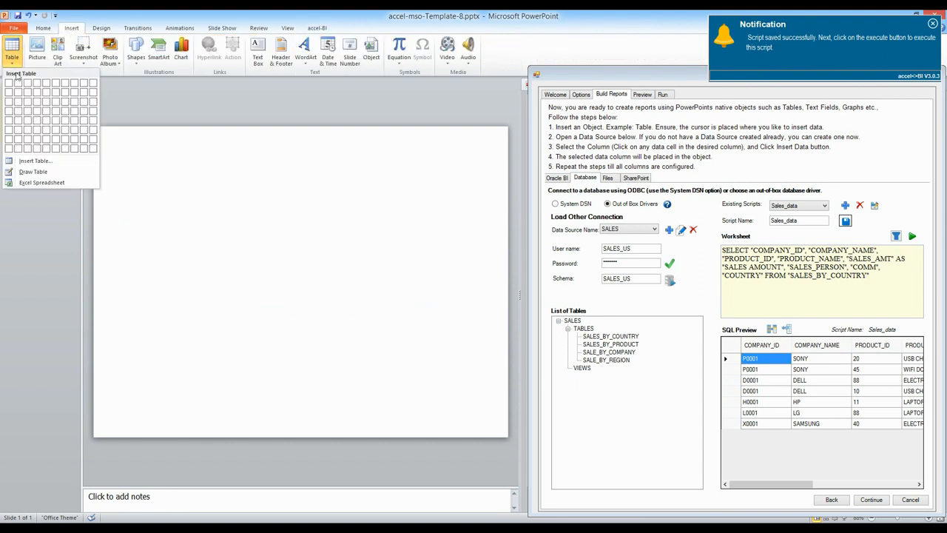
click(34, 121)
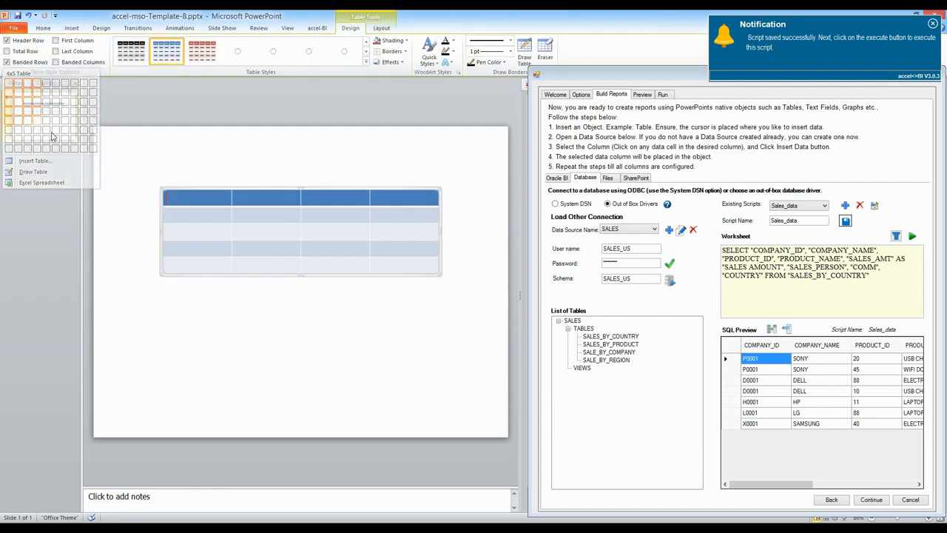
Apply the Concourse theme to the presentation
click(99, 28)
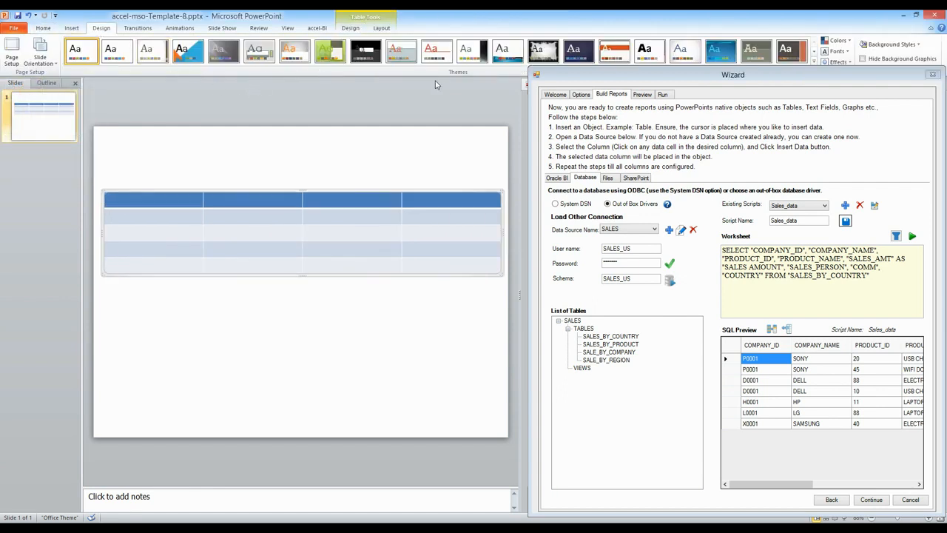
click(436, 52)
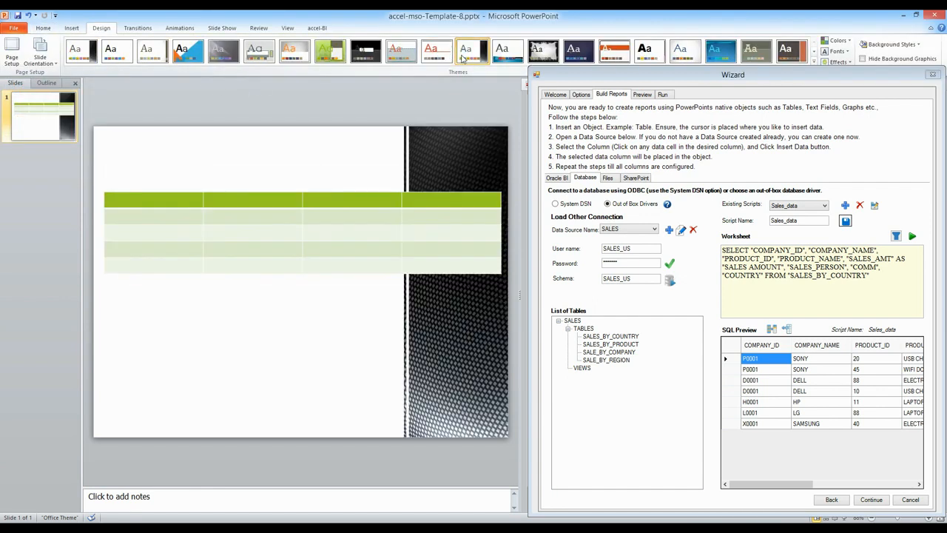
click(498, 60)
click(499, 59)
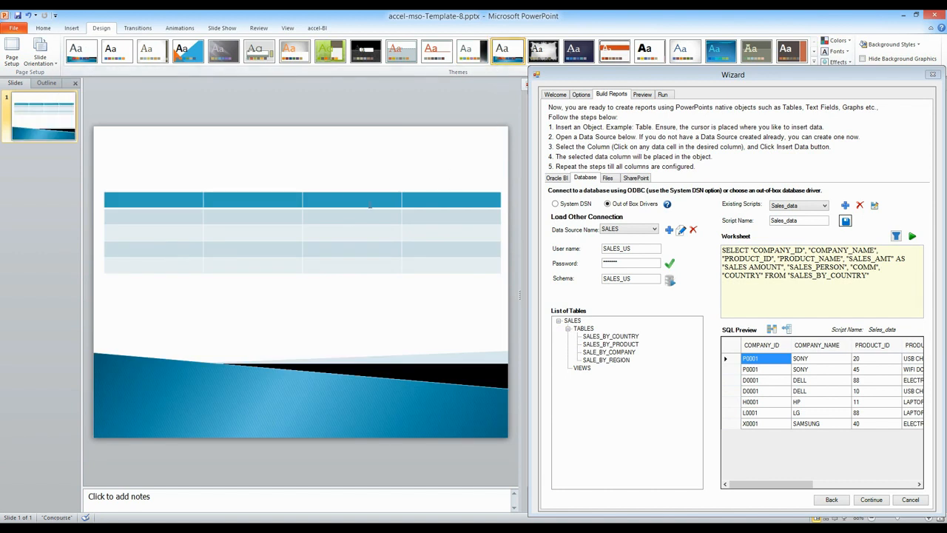
Insert the COMPANY_NAME data column into the table's first header cell and PRODUCT_NAME into the second
click(314, 195)
click(772, 328)
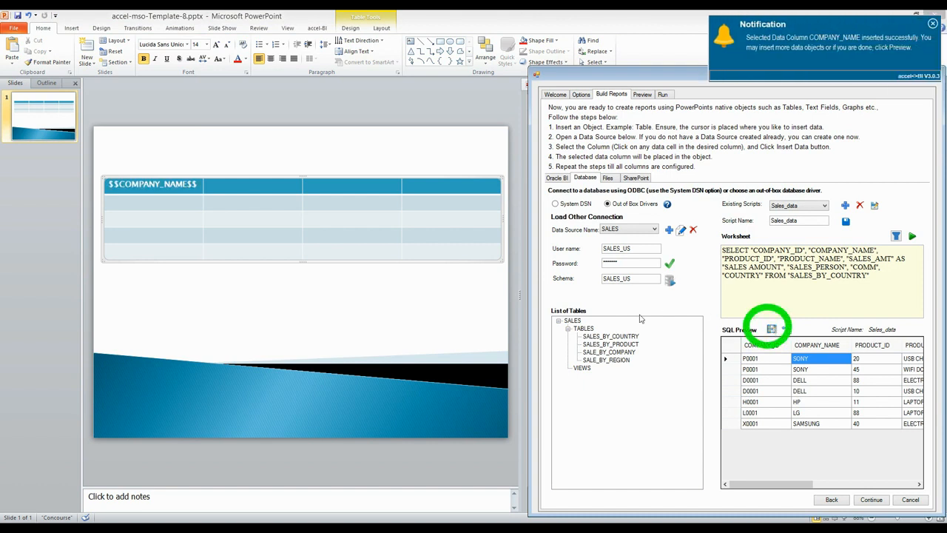
drag(782, 484, 835, 484)
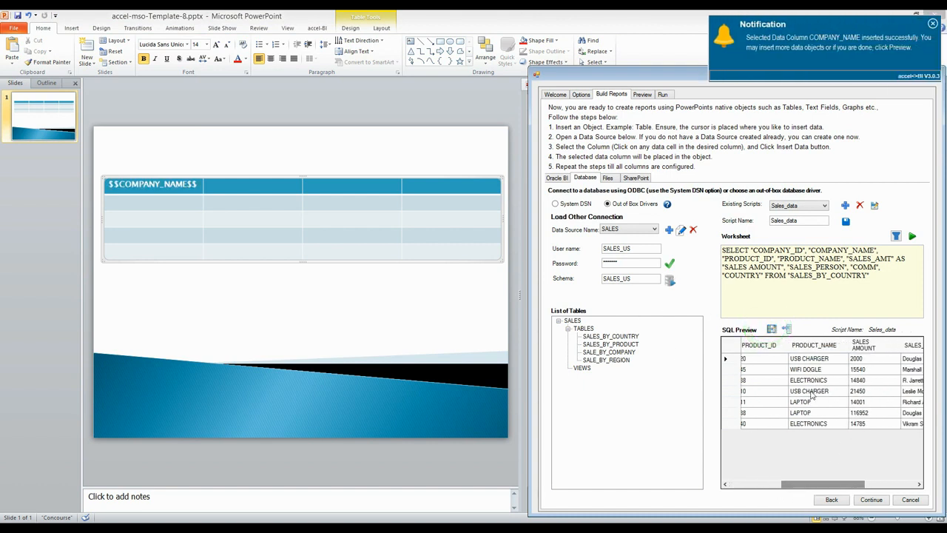
click(807, 361)
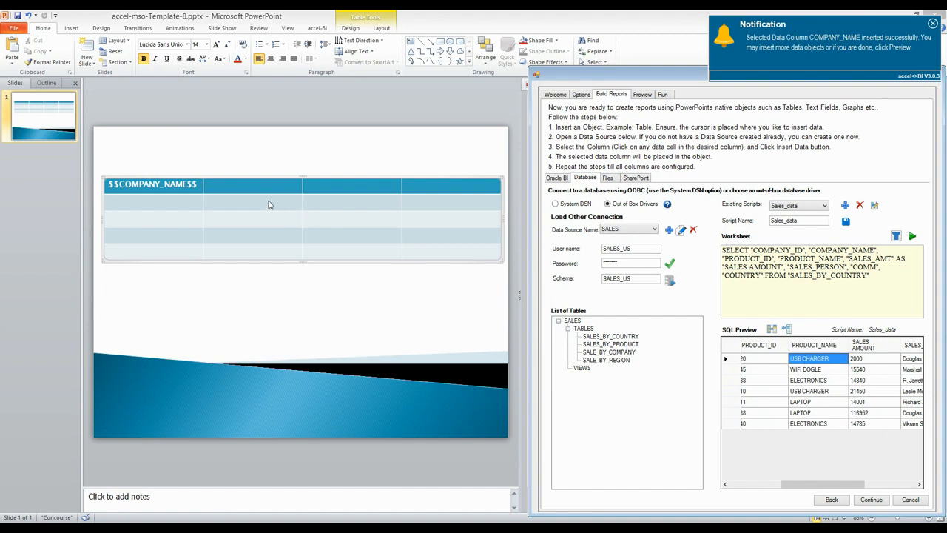
click(248, 187)
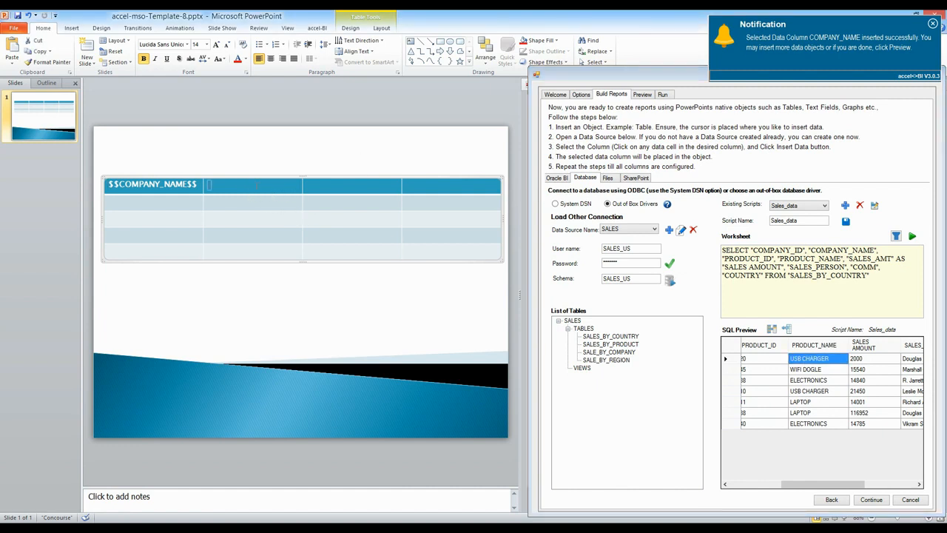
click(771, 328)
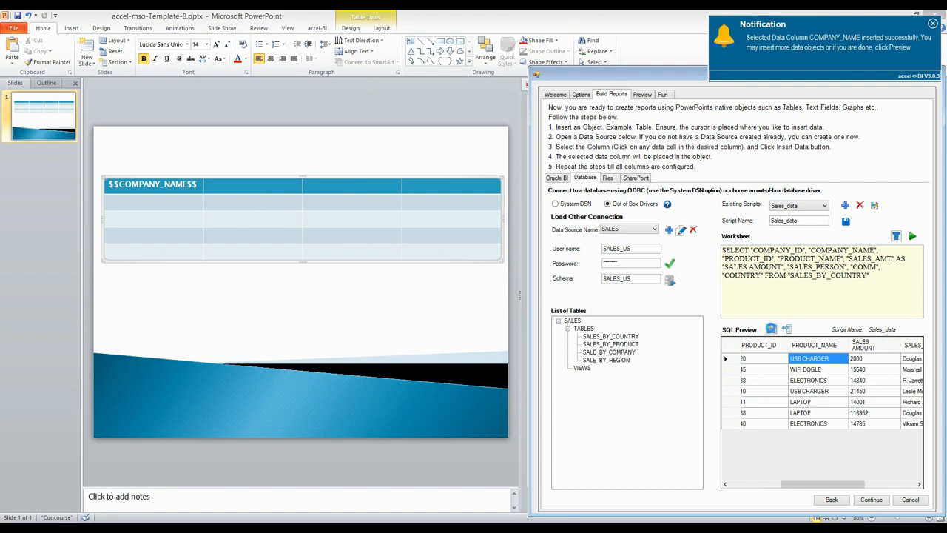
Assign the SALES_PERSON data column to the table's third header cell
click(321, 185)
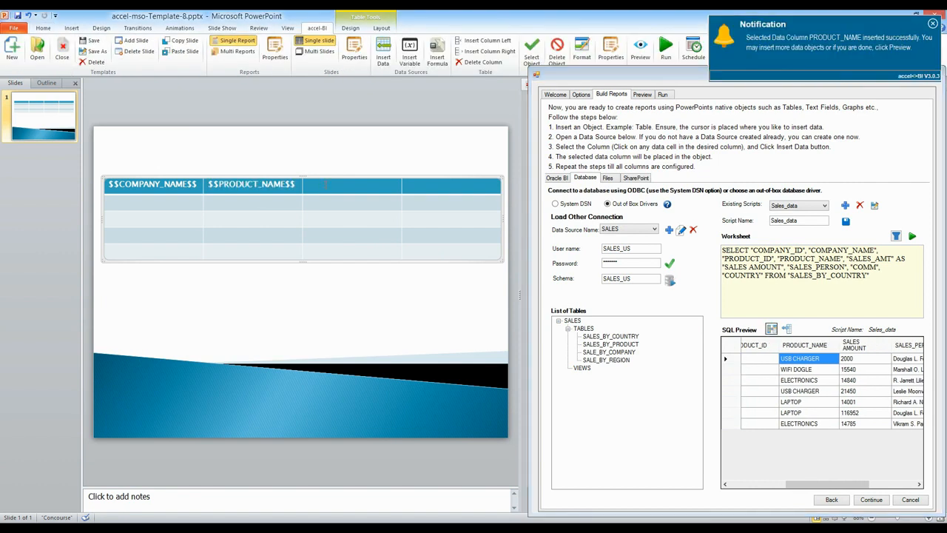
click(903, 361)
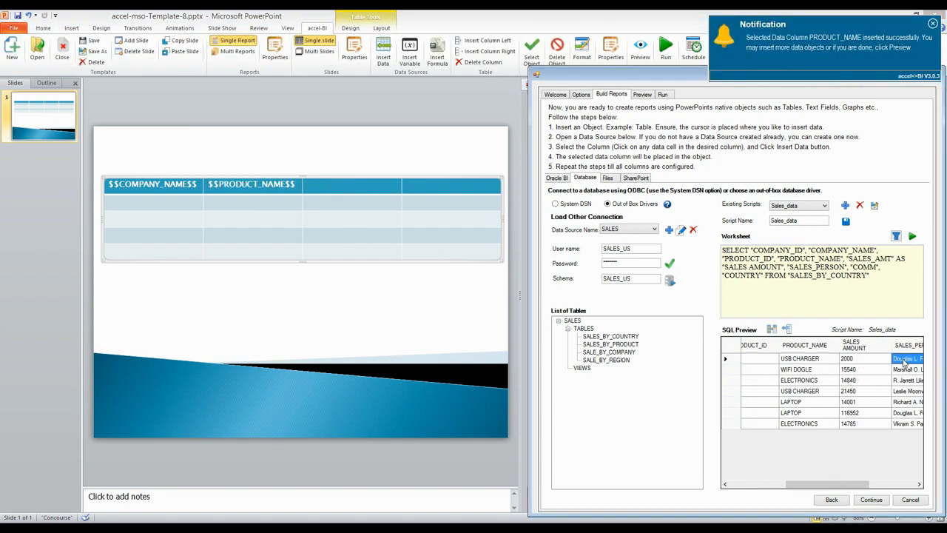
click(351, 193)
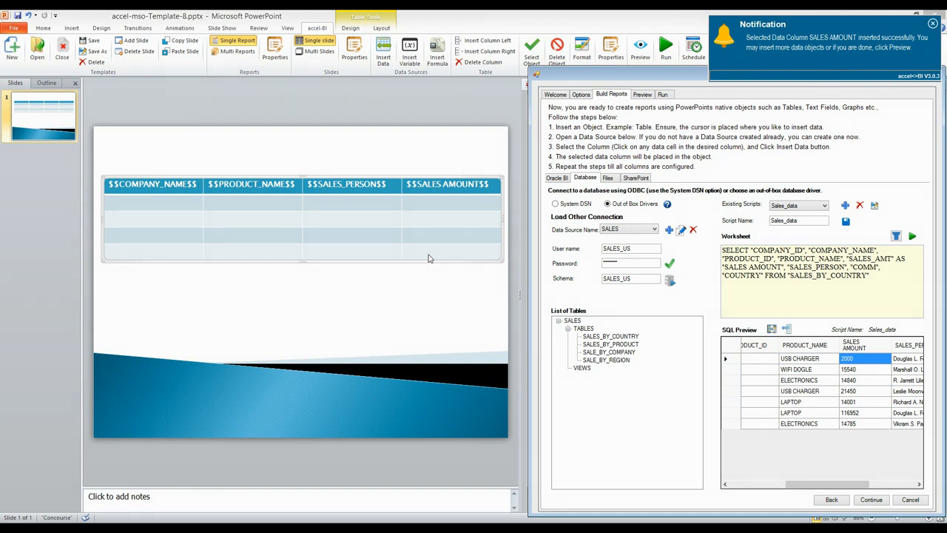
Add a text box above the table containing the heading "SALES REPORT – 2017"
click(72, 28)
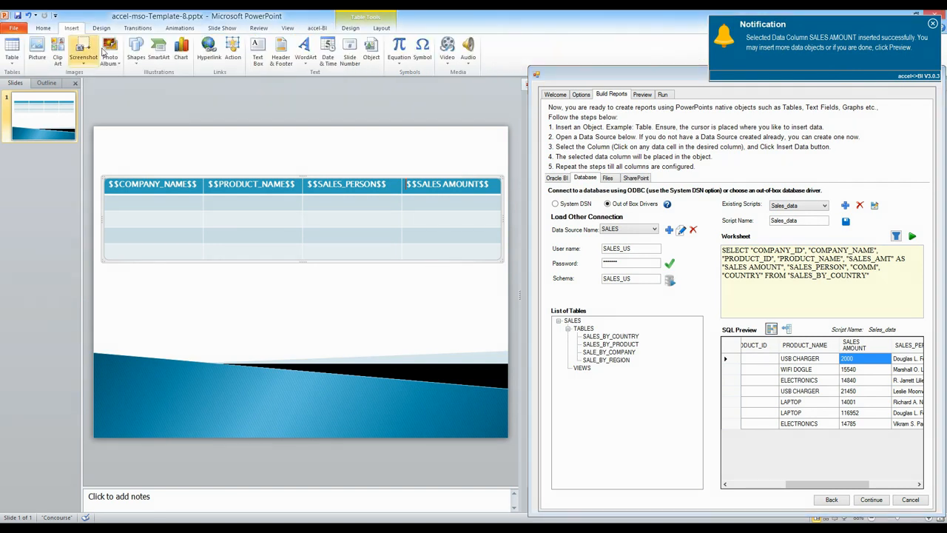
click(257, 52)
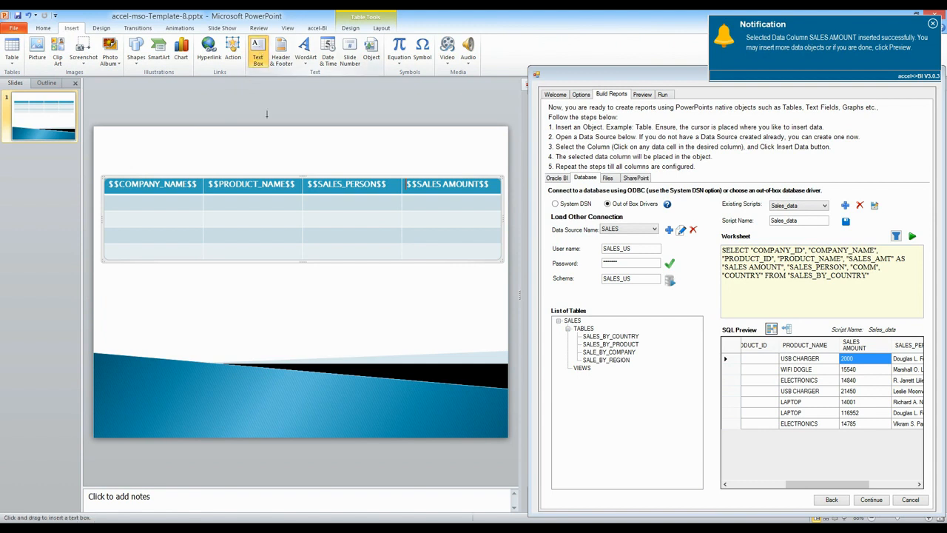
drag(199, 147, 380, 169)
text(SALES - )
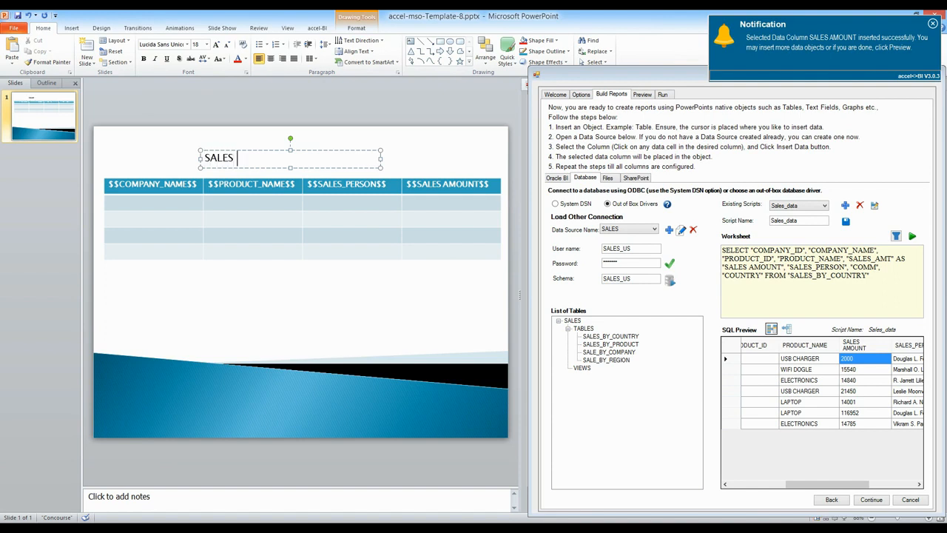
text(REPORT – 2017)
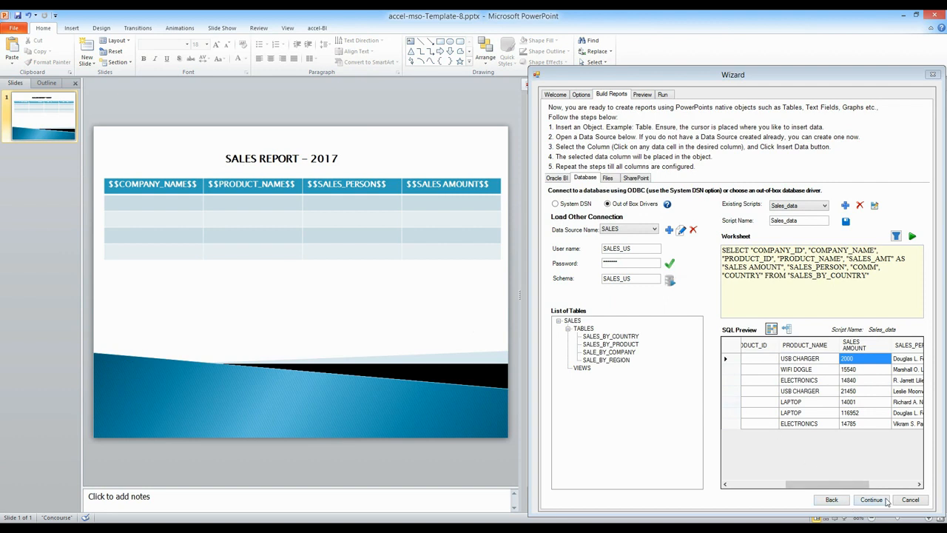
Generate a preview of the report, open the output presentation to check the filled table, and close it
click(870, 503)
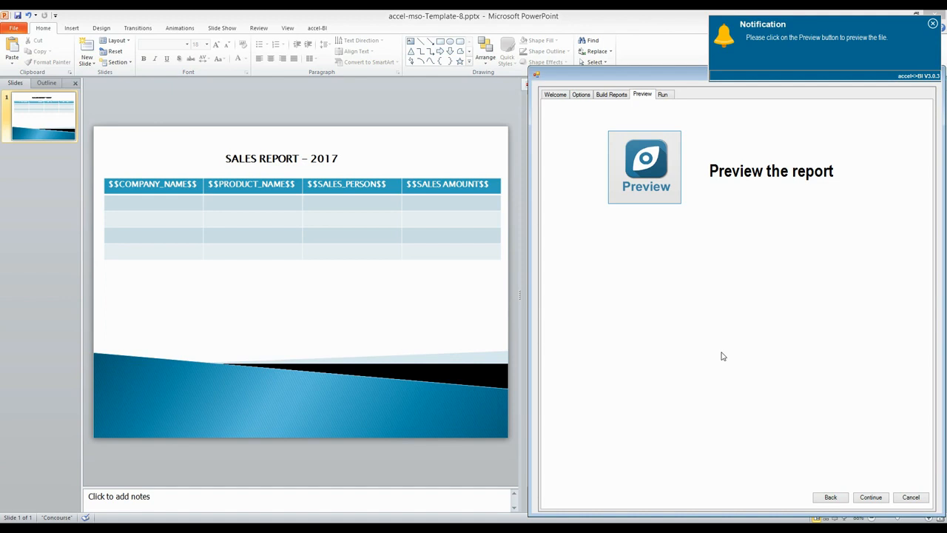
click(648, 183)
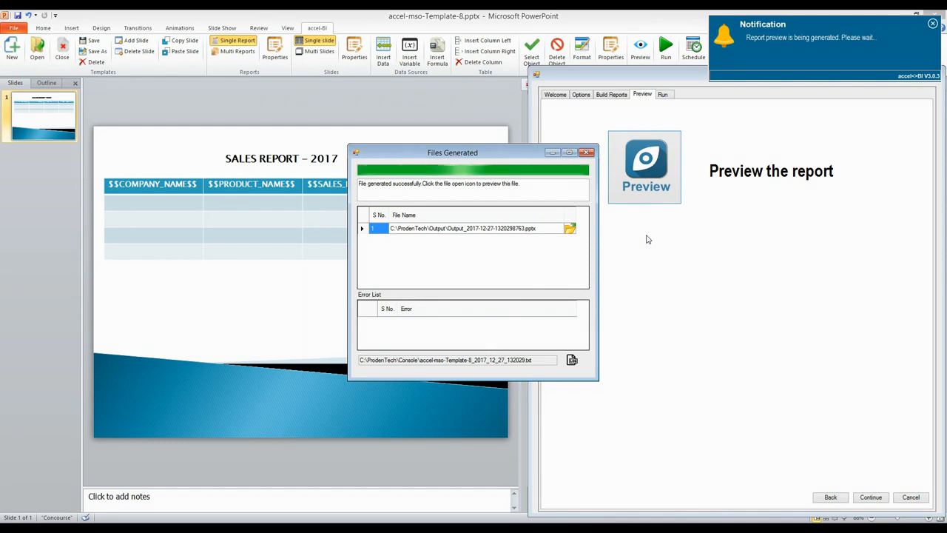
click(570, 230)
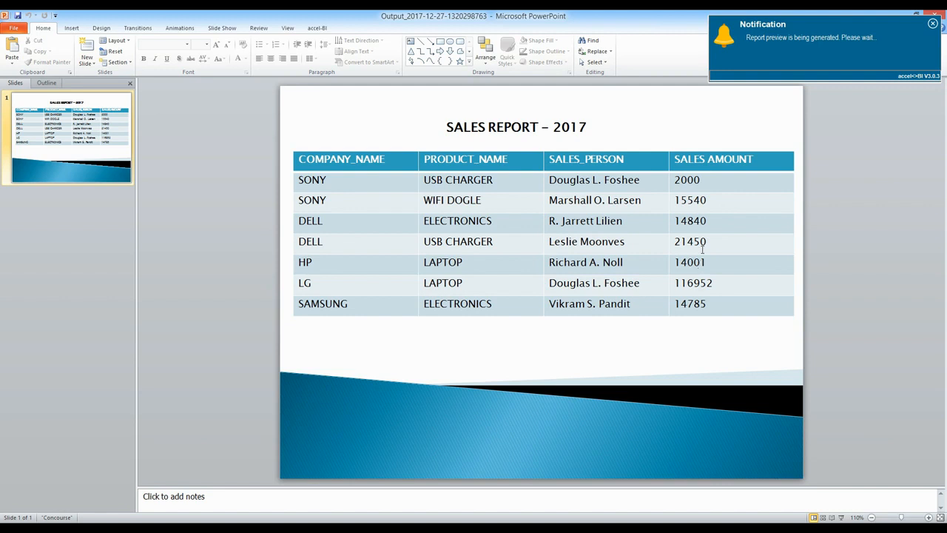
click(933, 25)
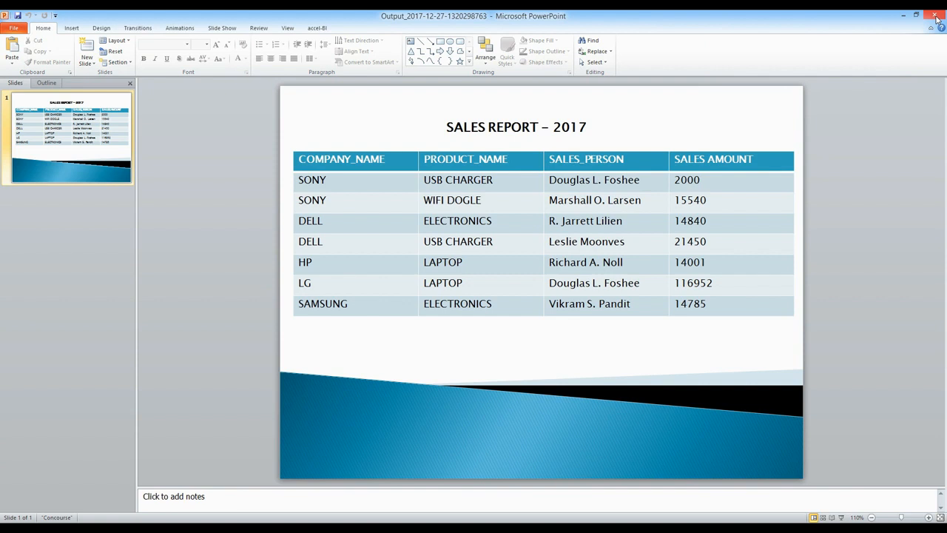
click(935, 16)
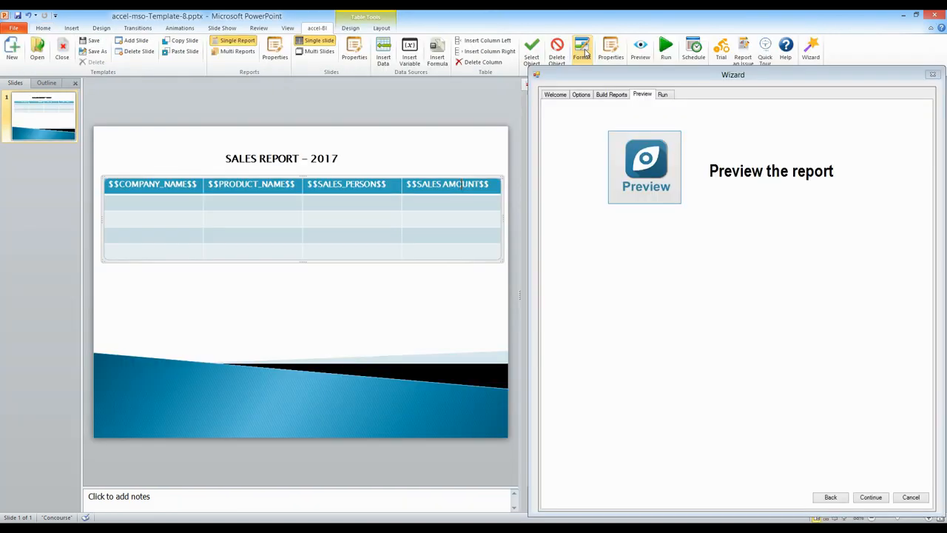
Apply the Currency format with the $ symbol to the SALES AMOUNT column
click(584, 52)
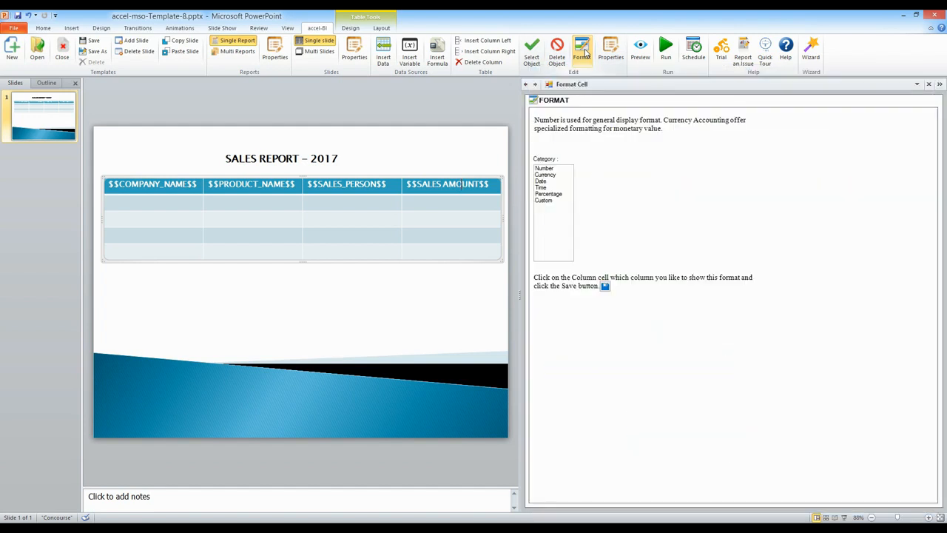
click(560, 175)
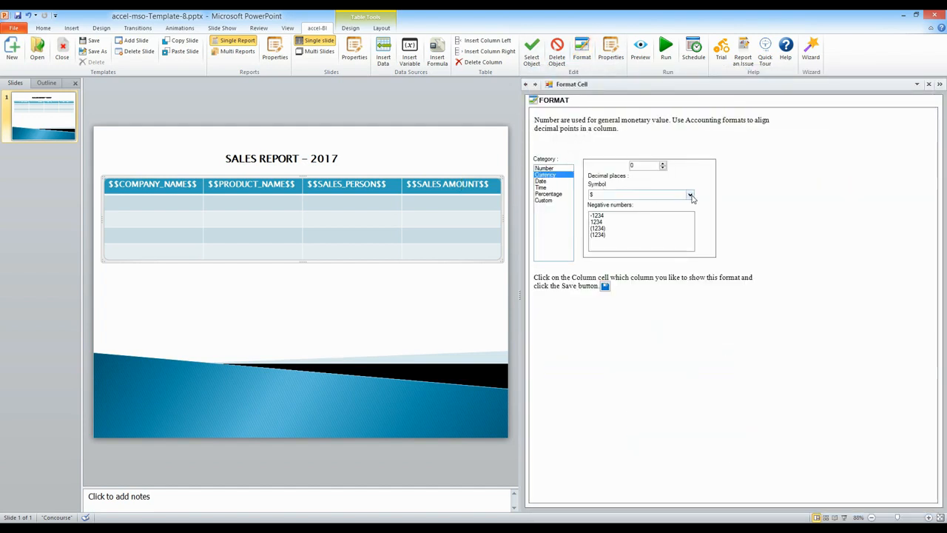
click(691, 195)
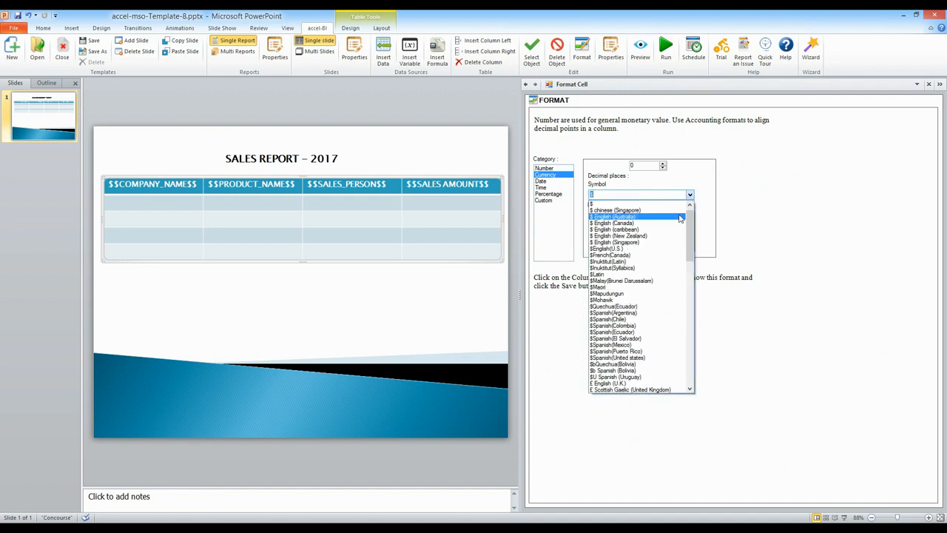
click(673, 204)
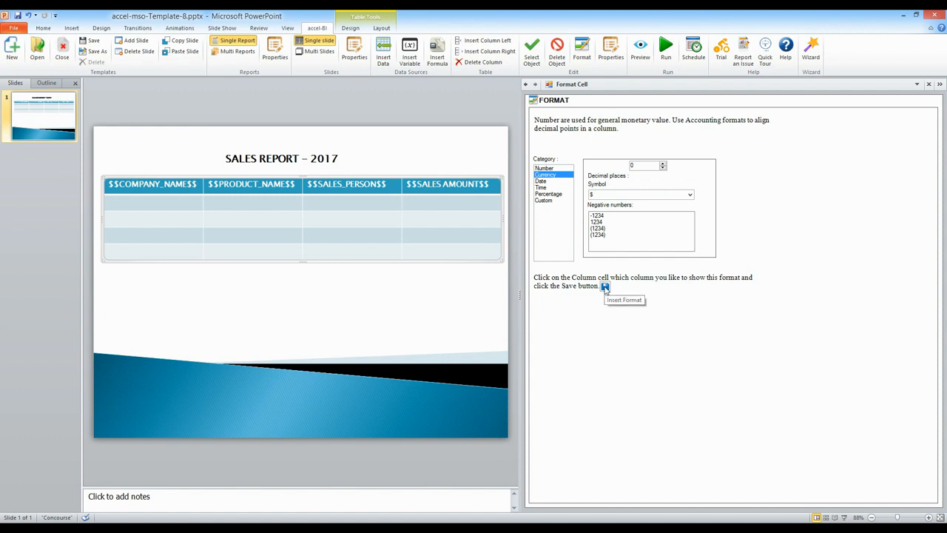
click(604, 287)
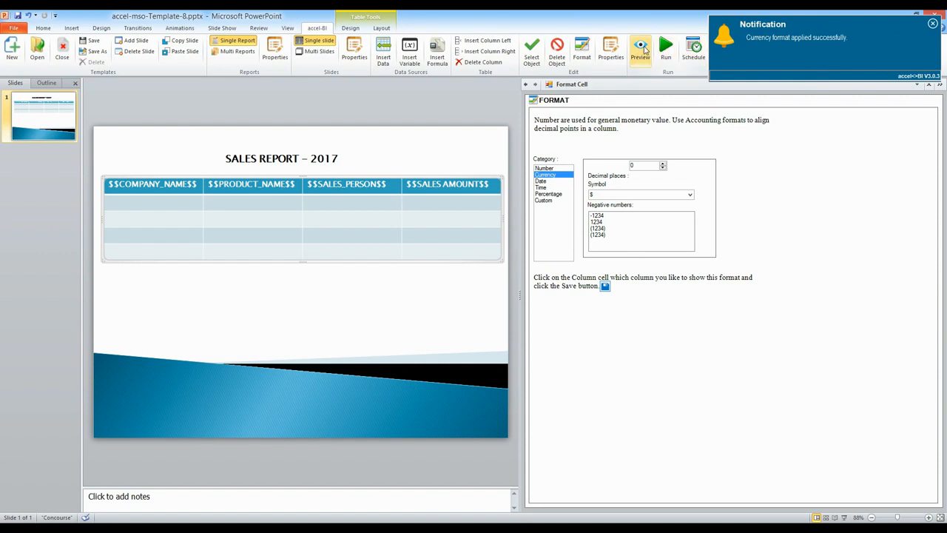
Preview the report with the currency-formatted SALES AMOUNT column, open the generated output presentation to check it, and close it
click(642, 49)
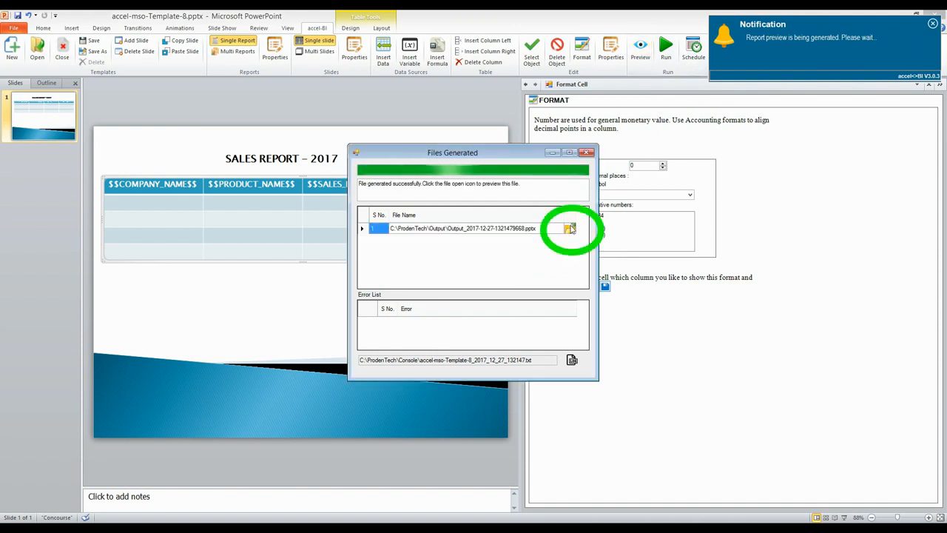
click(571, 231)
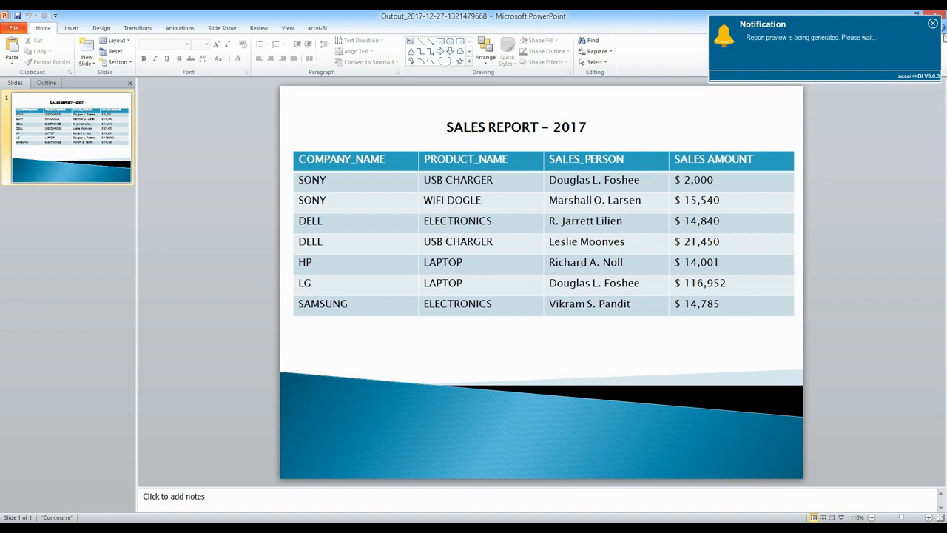
click(933, 24)
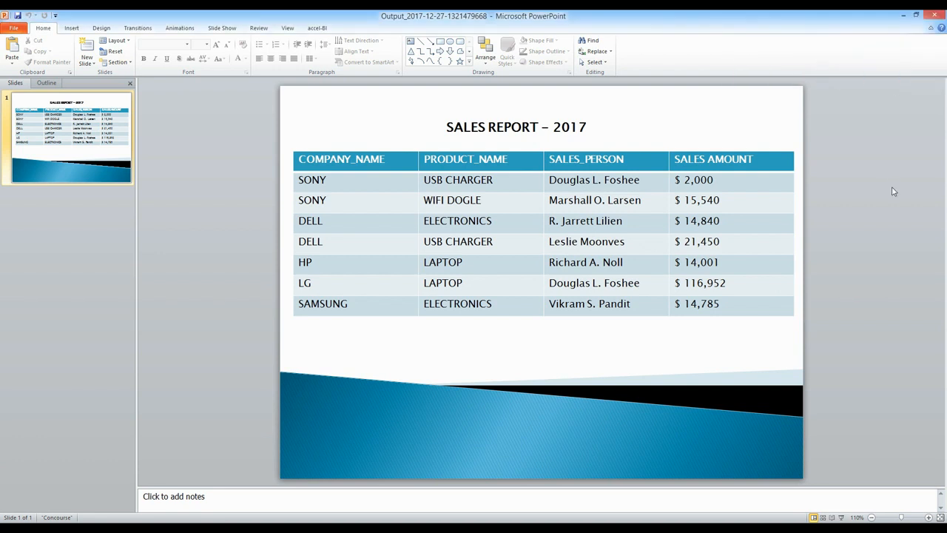
click(936, 15)
click(588, 154)
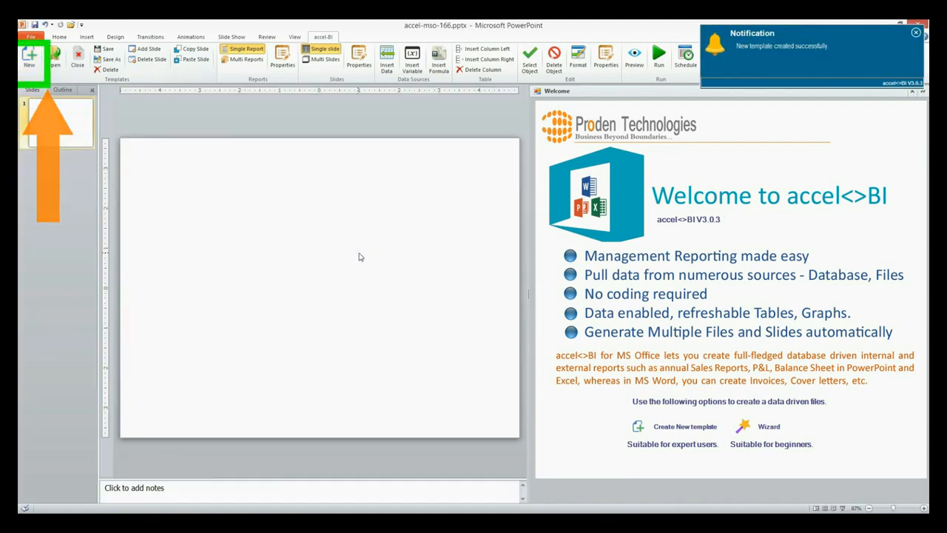
Open the existing template accel-mso-98.pptx from the ProdenTech Templates folder
click(915, 33)
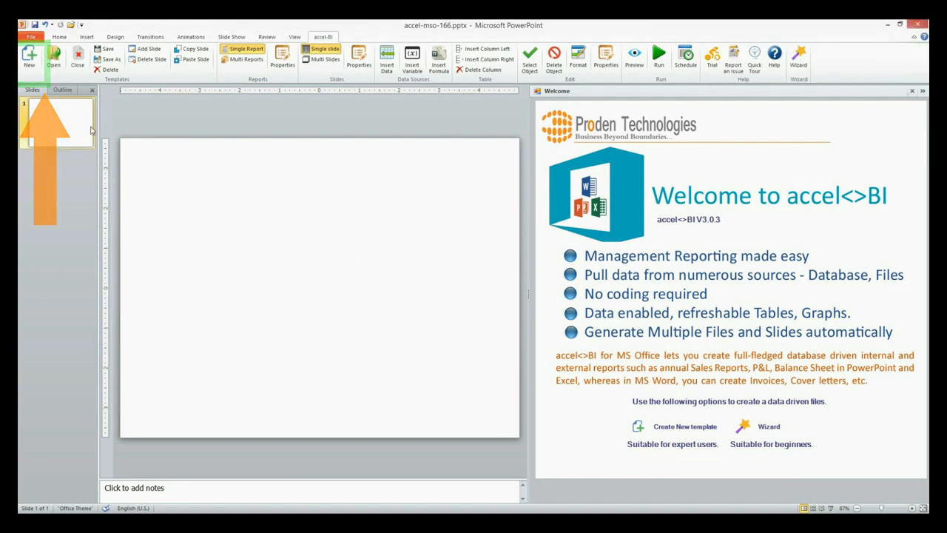
click(54, 63)
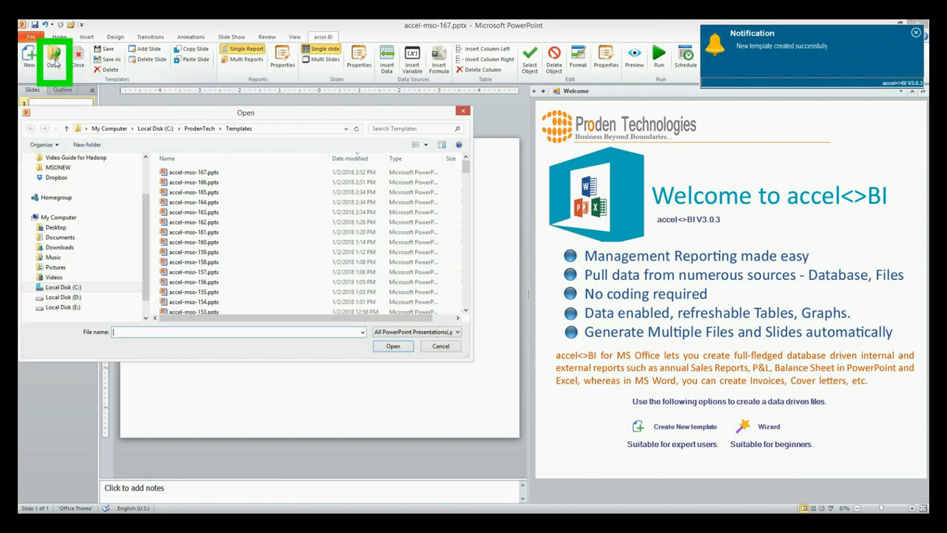
click(203, 242)
scroll(206, 244, down, 5)
scroll(207, 244, down, 15)
click(216, 240)
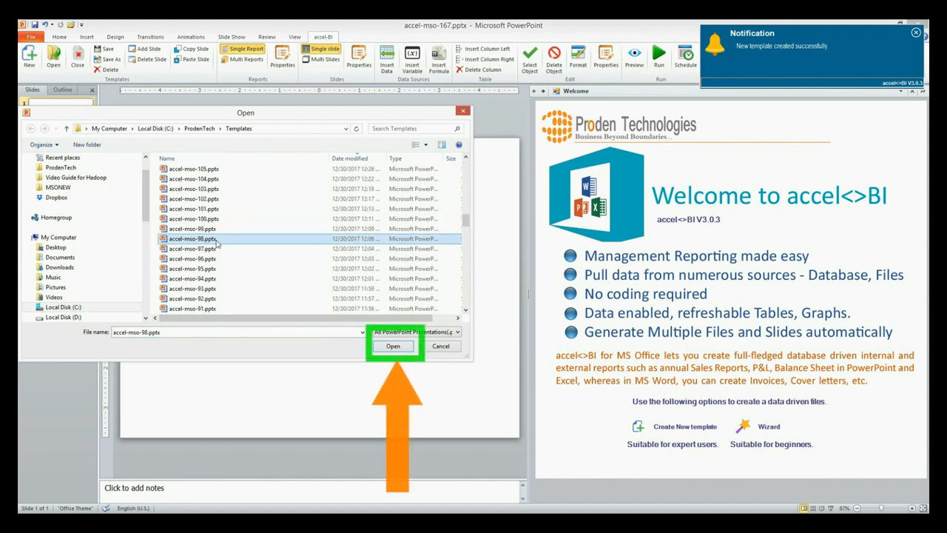
click(393, 348)
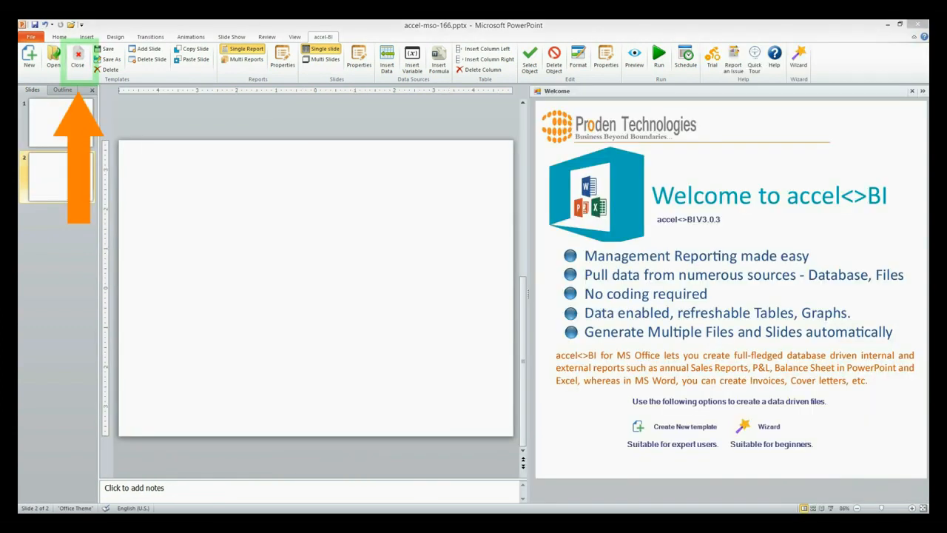
Close the open template and delete the data-driven template accel-mso-166.pptx
click(78, 58)
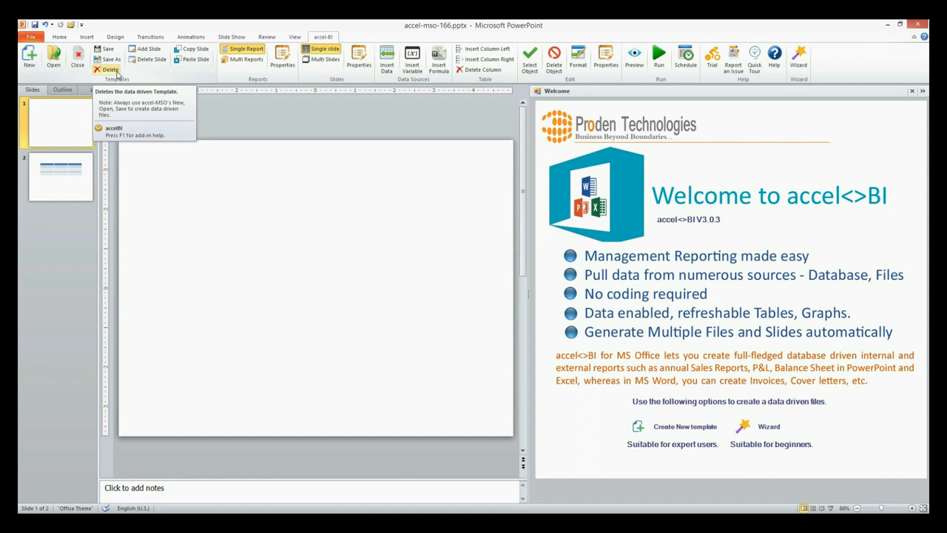
click(116, 71)
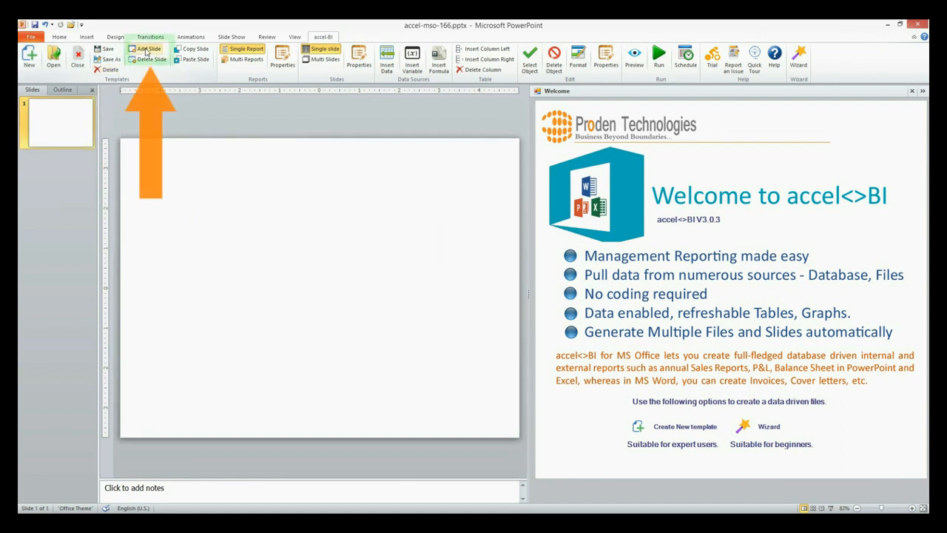
Add a second slide to the blank template and delete it again
click(146, 49)
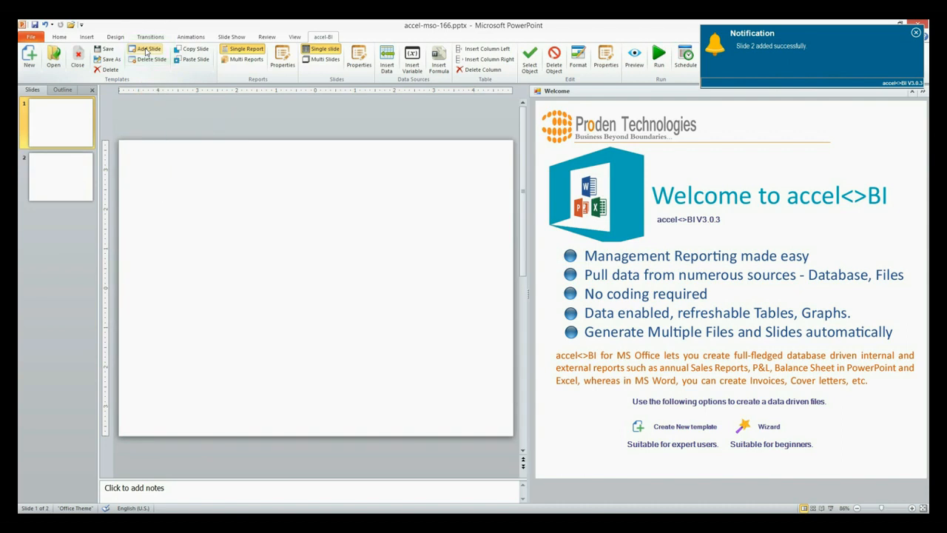
click(151, 59)
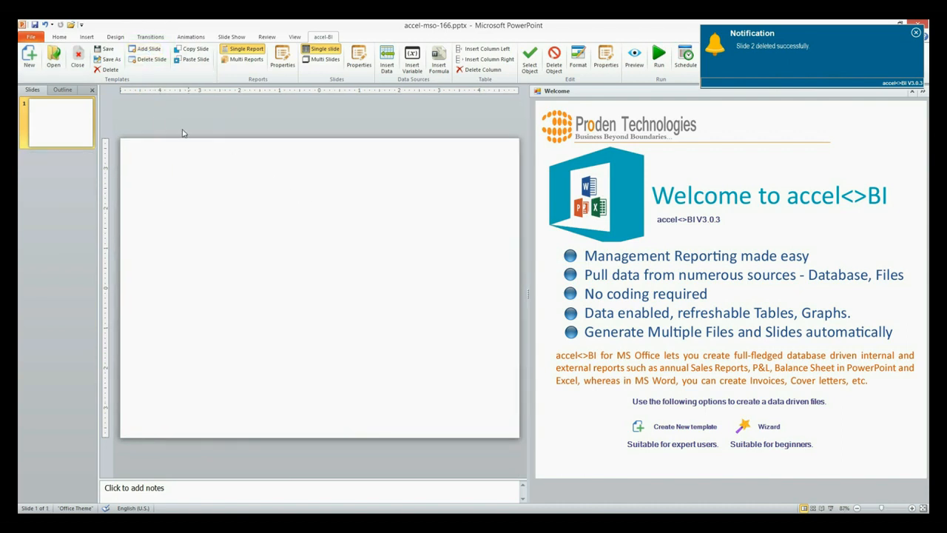
Copy slide 1 and paste the copy as slide 2
click(188, 51)
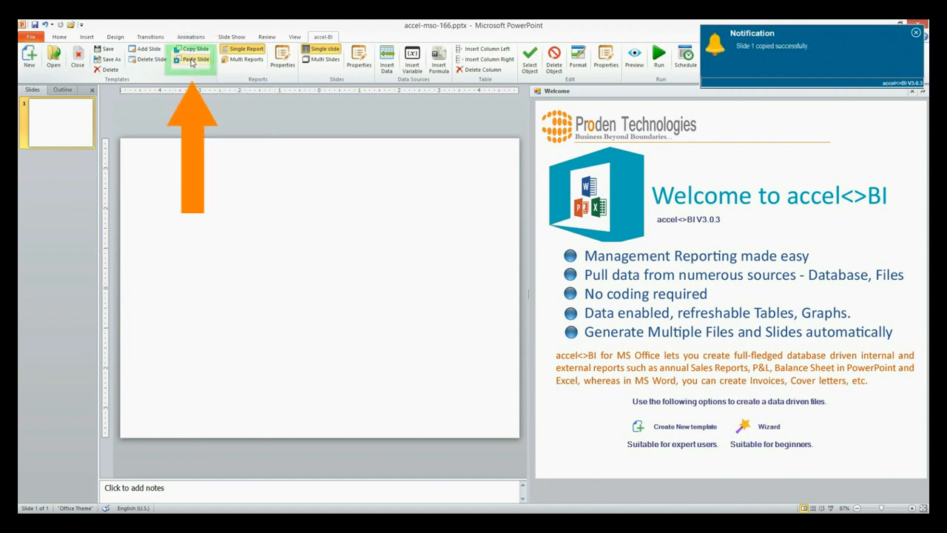
click(191, 60)
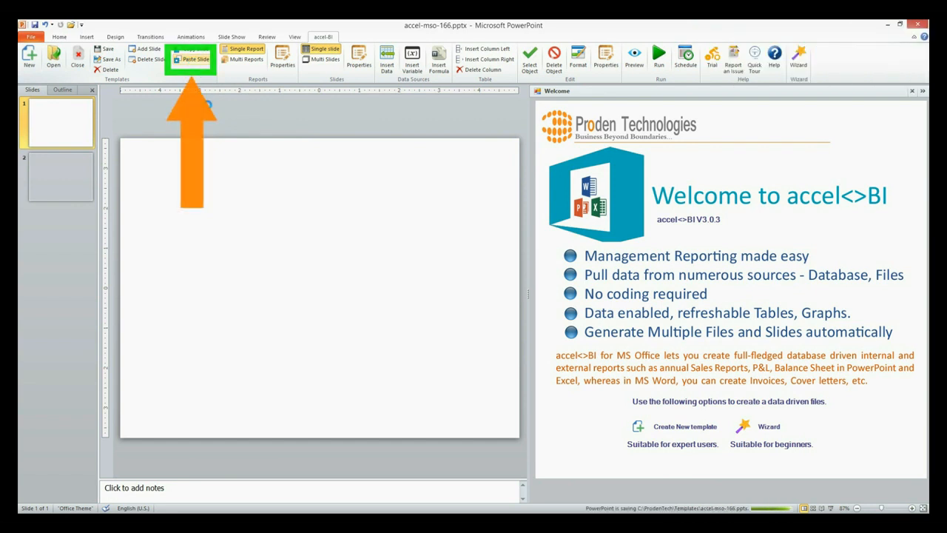